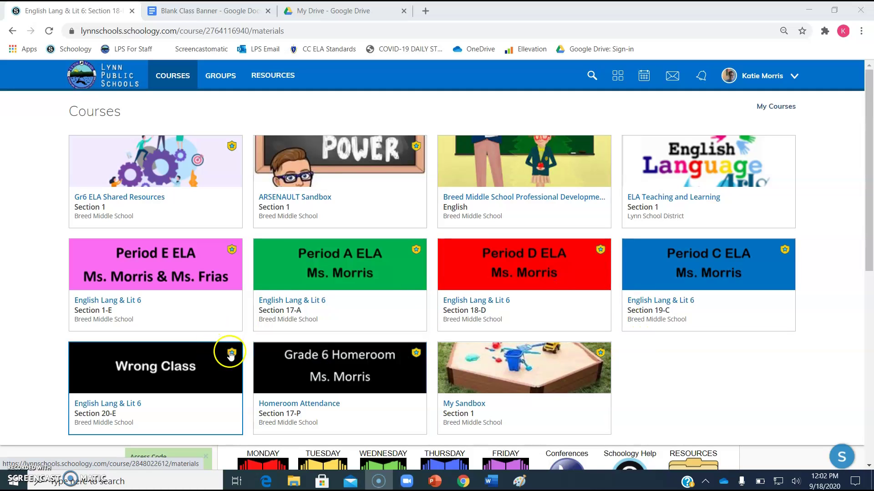
Step: Open the Period A English Lang & Lit 6 course, Section 17-A, and look at the announcement containing its classroom banner
left_click(317, 270)
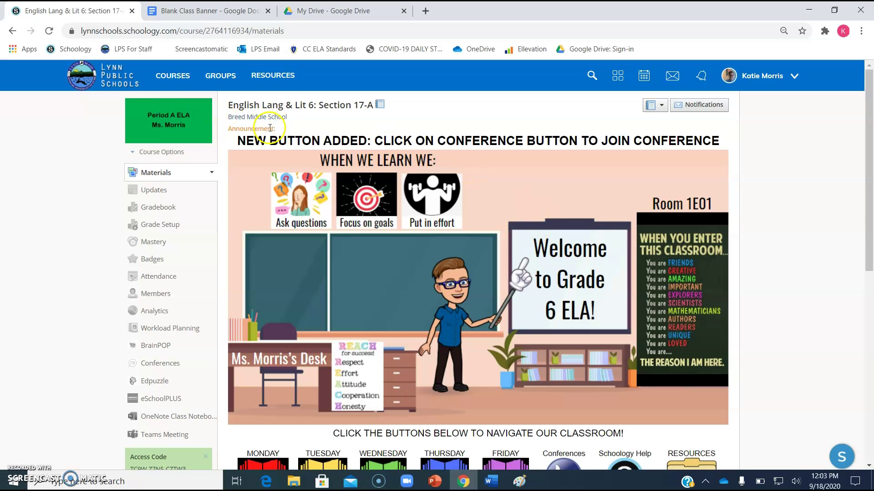
left_click(228, 128)
left_click_drag(228, 129, 276, 129)
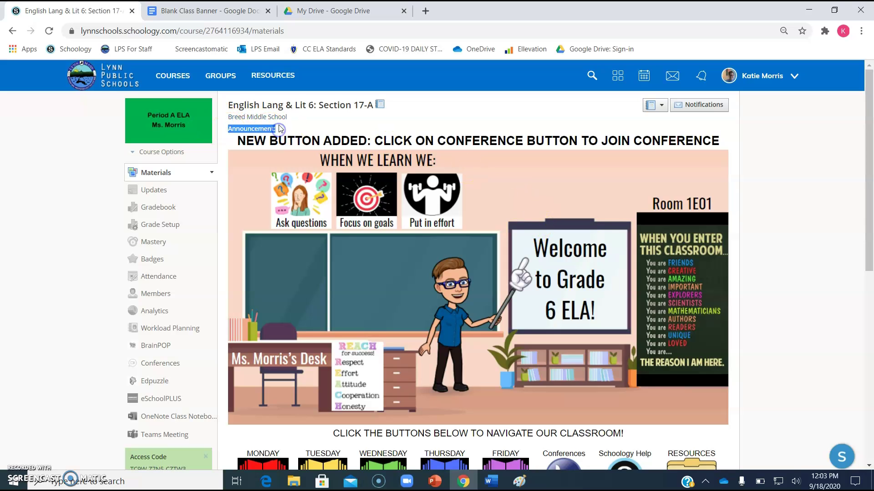
scroll(553, 356, "down", 1)
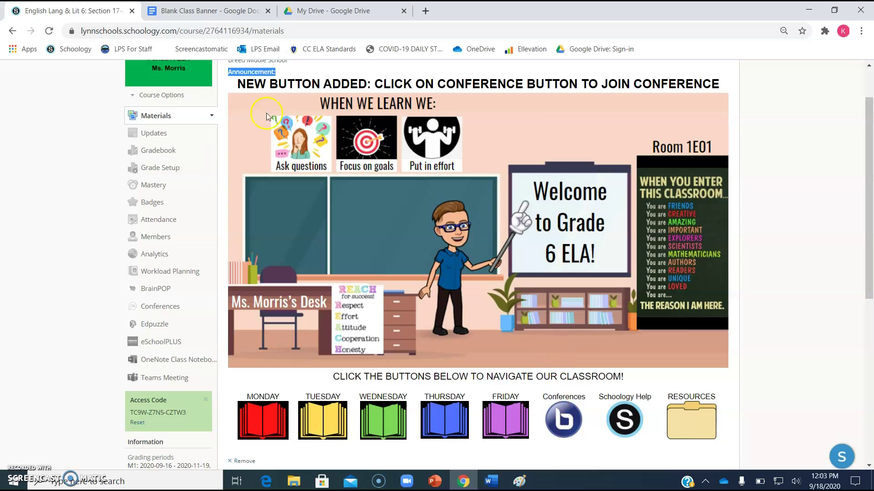
left_click(828, 121)
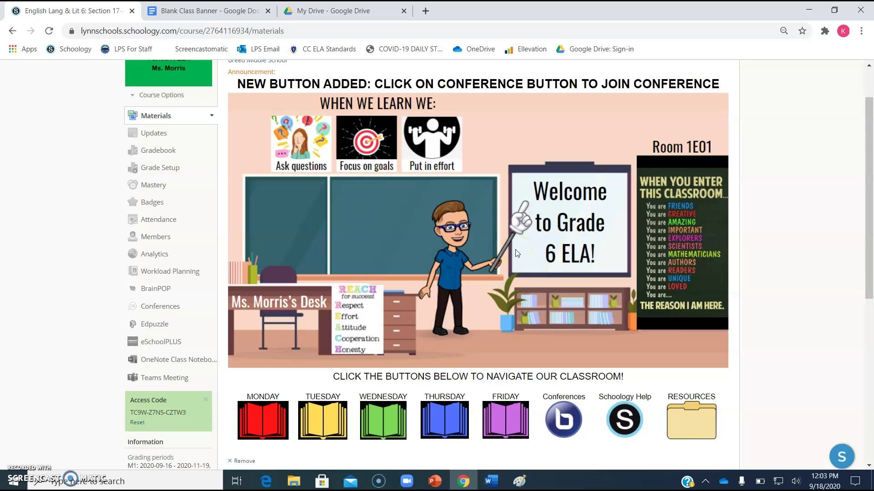
Step: Examine the navigation buttons below the classroom banner and the materials folders they correspond to
left_click(628, 419)
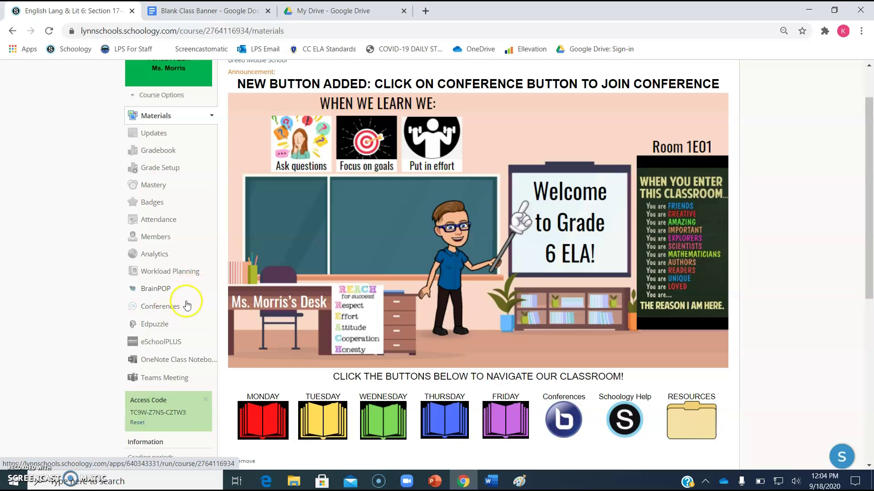
left_click(568, 422)
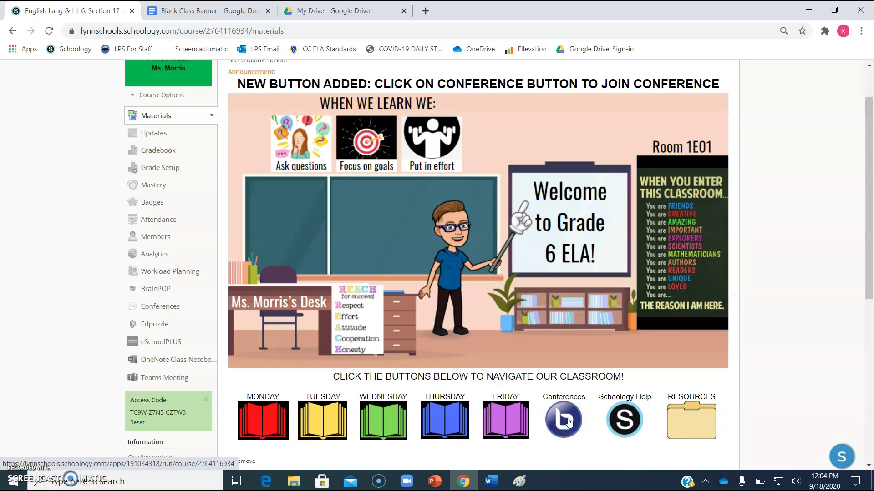
scroll(520, 339, "down", 3)
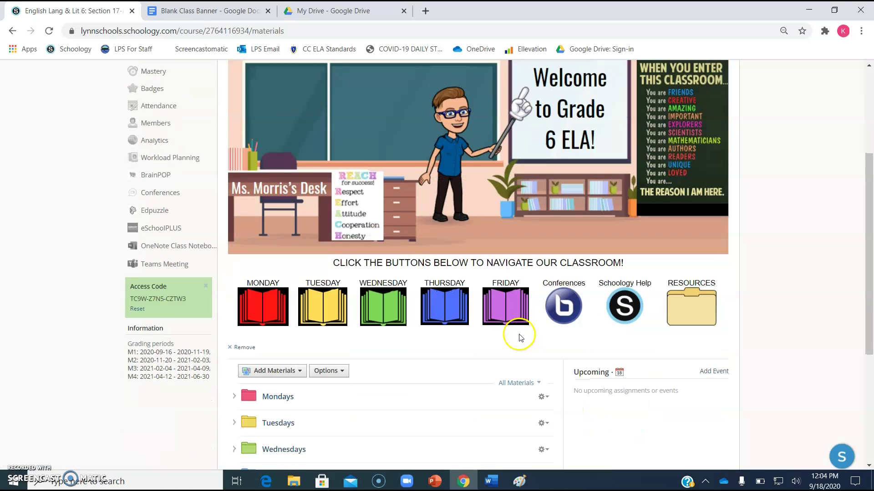
scroll(519, 336, "down", 3)
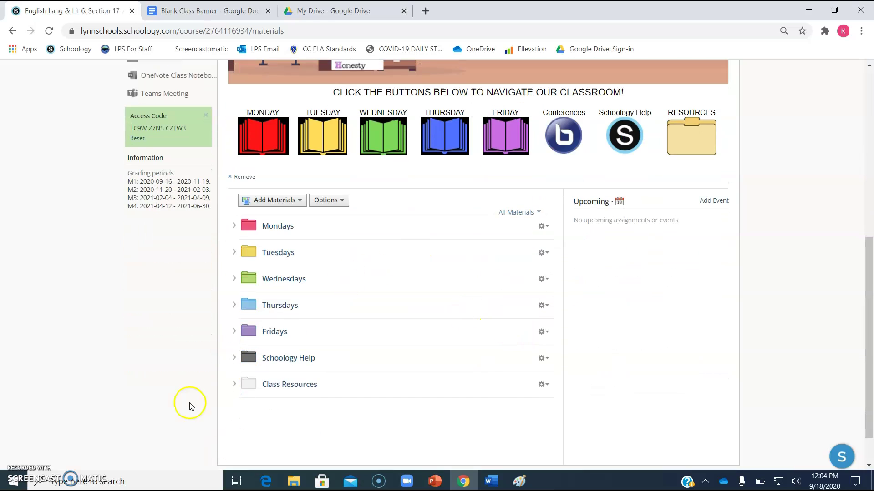
scroll(290, 232, "up", 6)
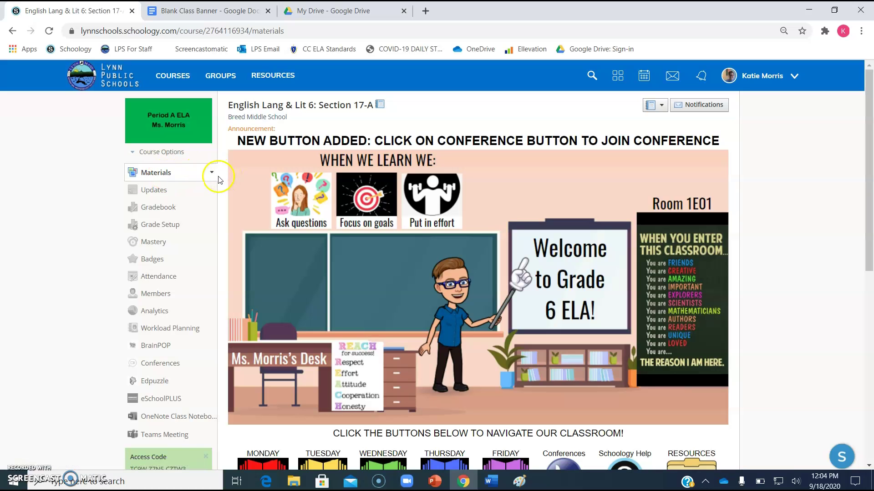
scroll(219, 179, "down", 8)
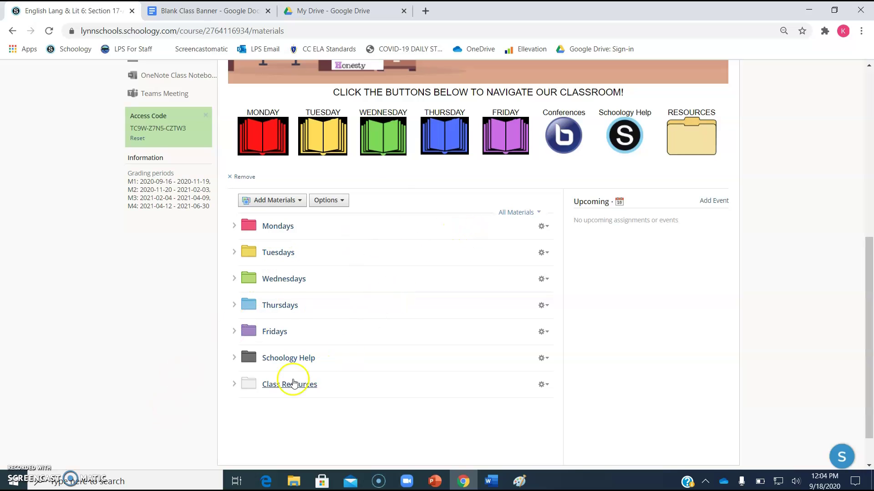
scroll(404, 288, "up", 5)
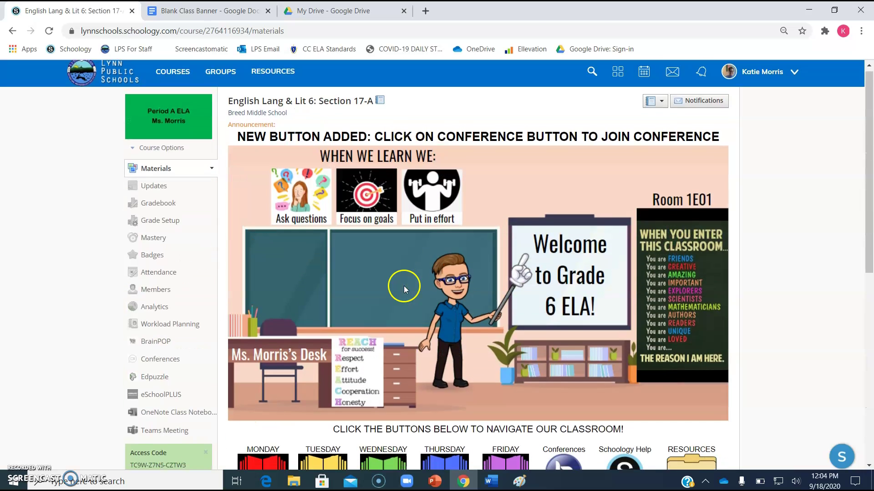
scroll(403, 286, "down", 1)
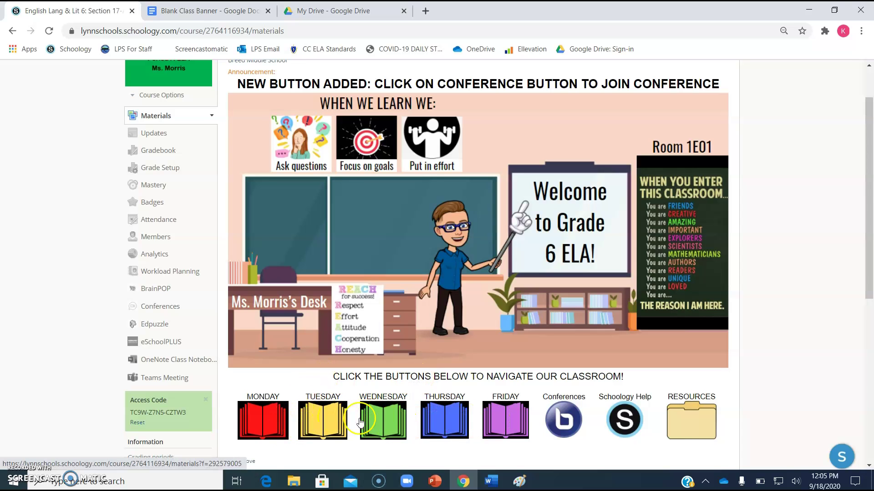
Step: Check the Monday and Wednesday folders through their banner buttons, returning to the course materials page after each
left_click(258, 417)
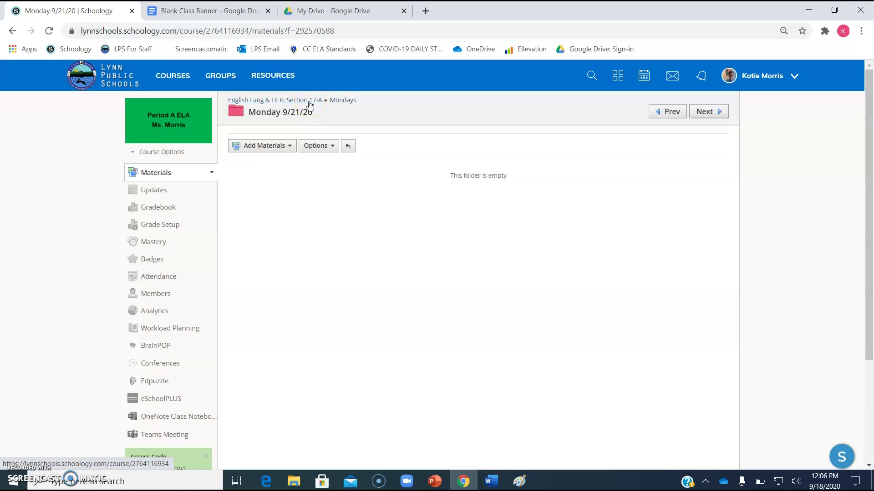
left_click(155, 174)
scroll(430, 252, "down", 1)
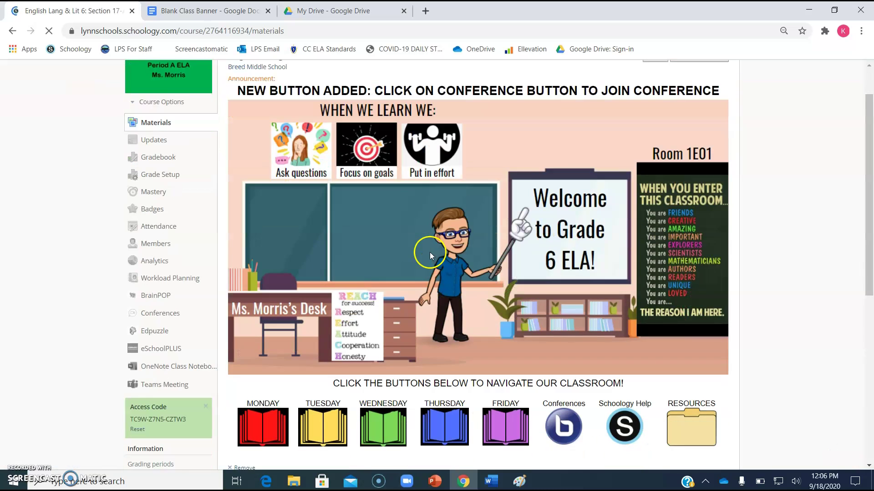
scroll(429, 252, "down", 1)
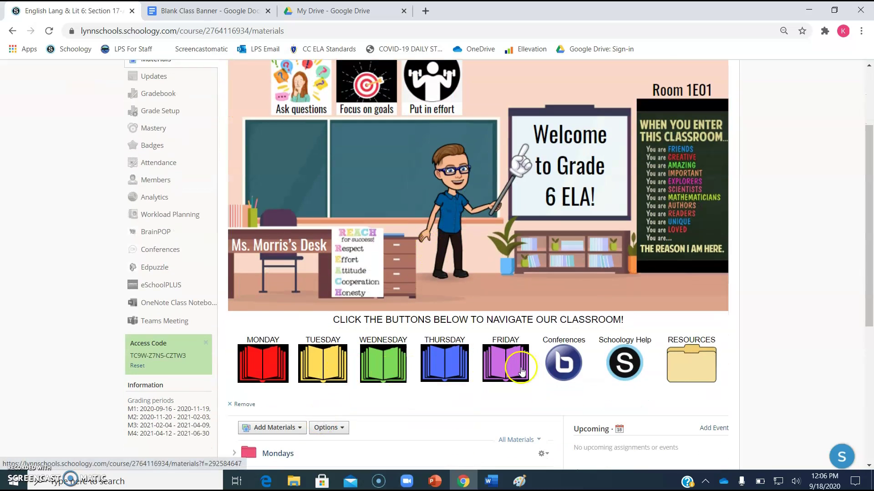
left_click(386, 371)
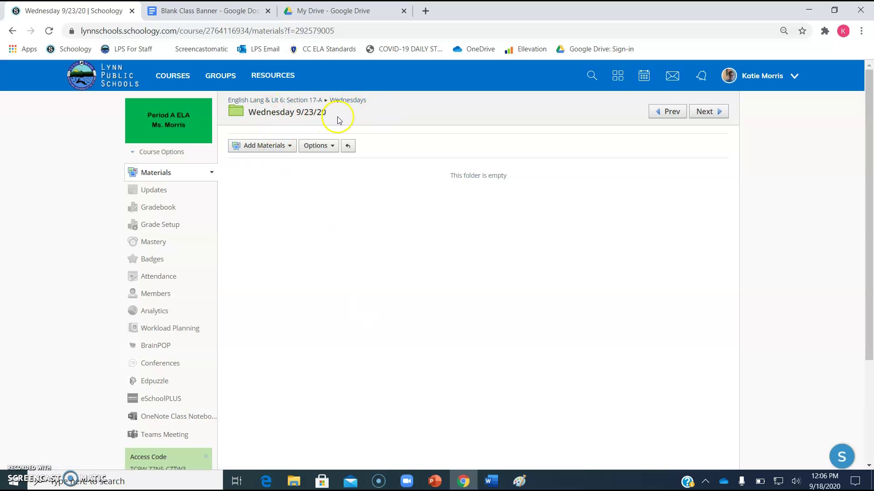
left_click(186, 182)
Step: Open the course's Conferences page from the banner and look at the scheduled Period A ELA Class 9/21 conference
scroll(480, 285, "down", 3)
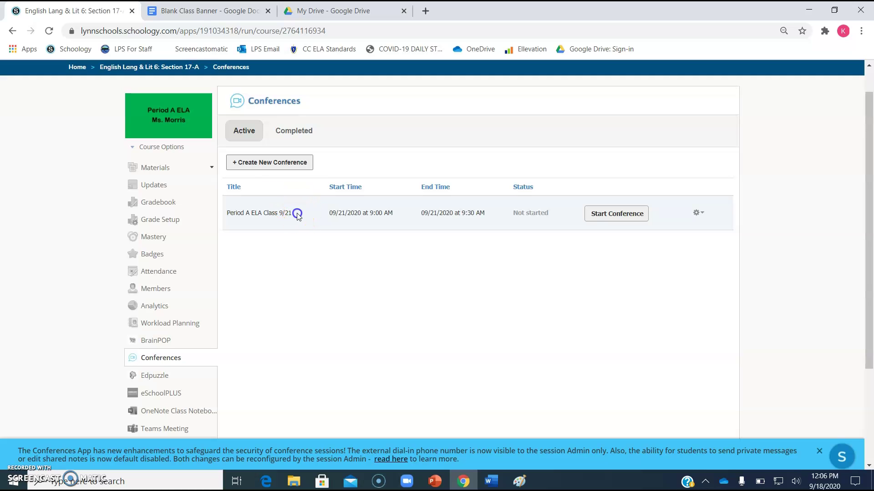
left_click_drag(297, 214, 213, 209)
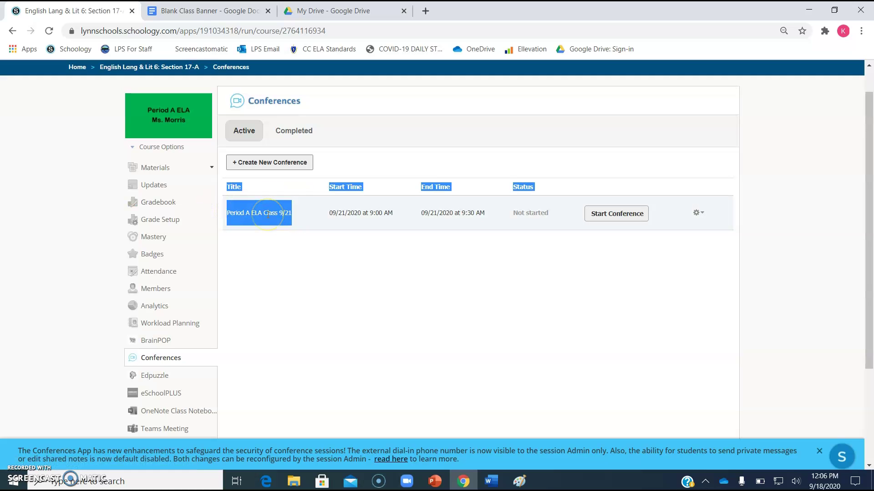
left_click(311, 272)
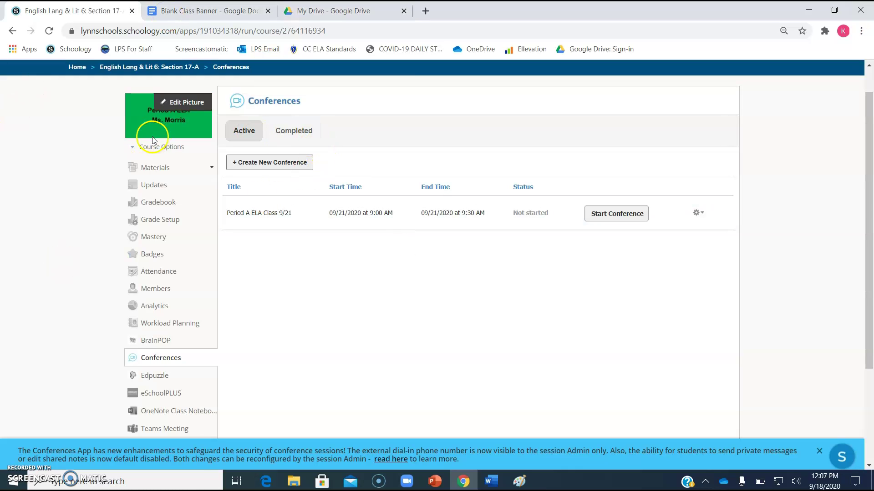
mouse_move(181, 116)
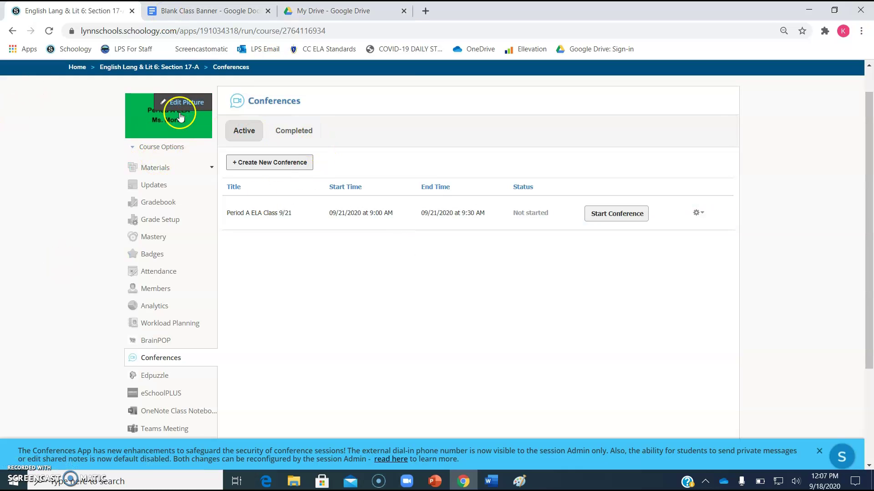
Step: Return to the course materials page and open the How to Use Schoology (8 Videos) folder through the Schoology Help banner button
left_click(156, 169)
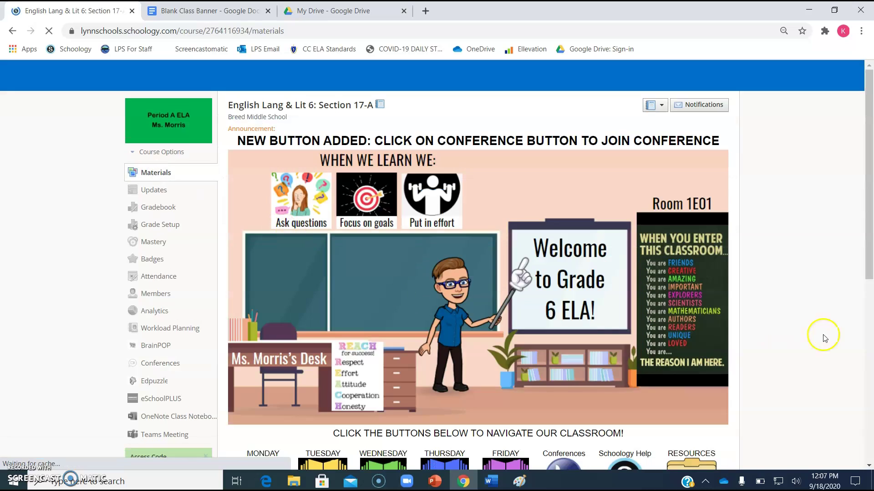
scroll(521, 300, "down", 2)
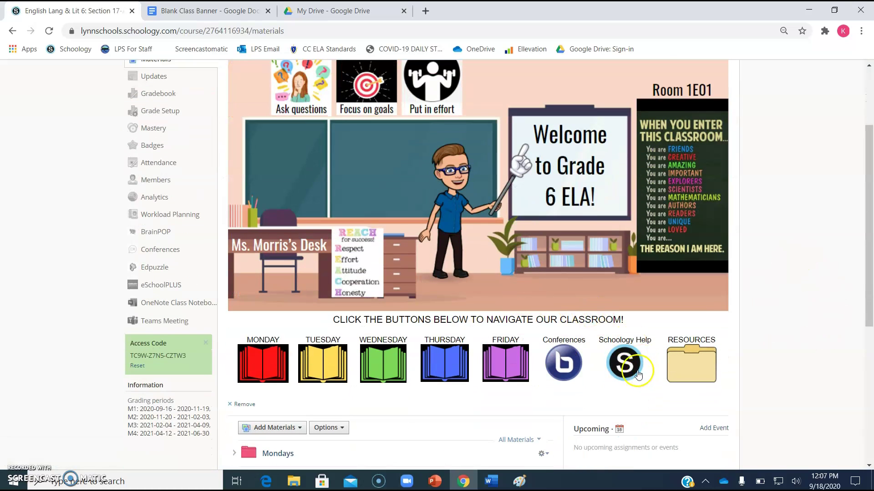
left_click(627, 367)
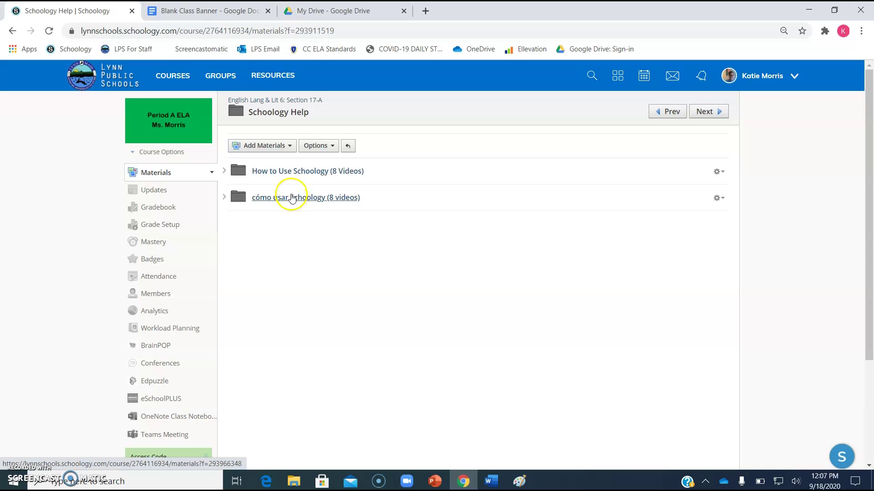
left_click(289, 176)
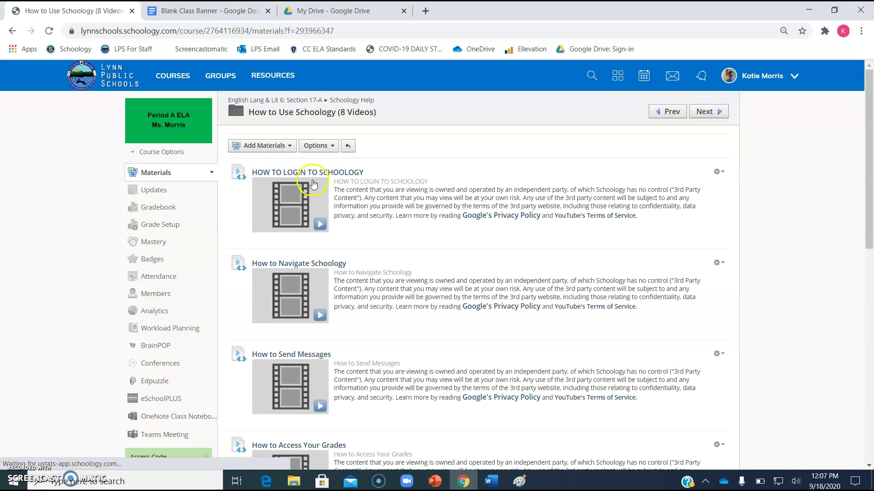
Step: Look through the English how-to videos, from logging in to Schoology to submitting assignments
scroll(346, 202, "down", 1)
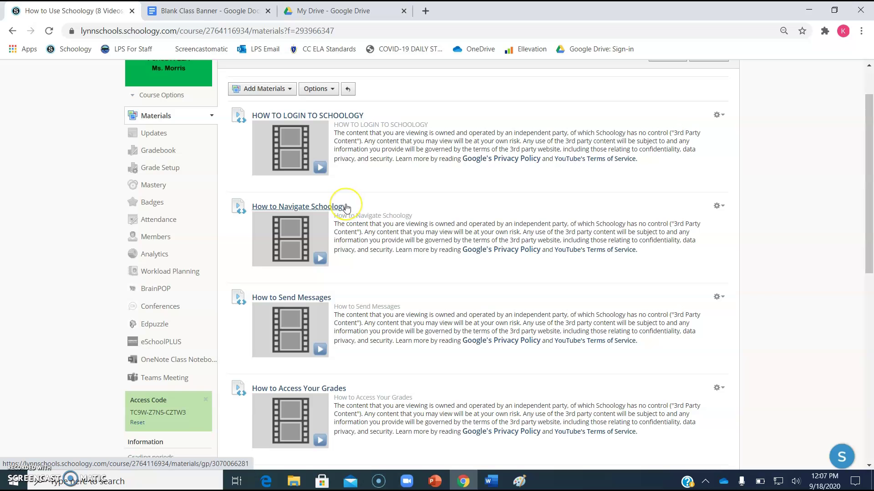
scroll(345, 208, "down", 4)
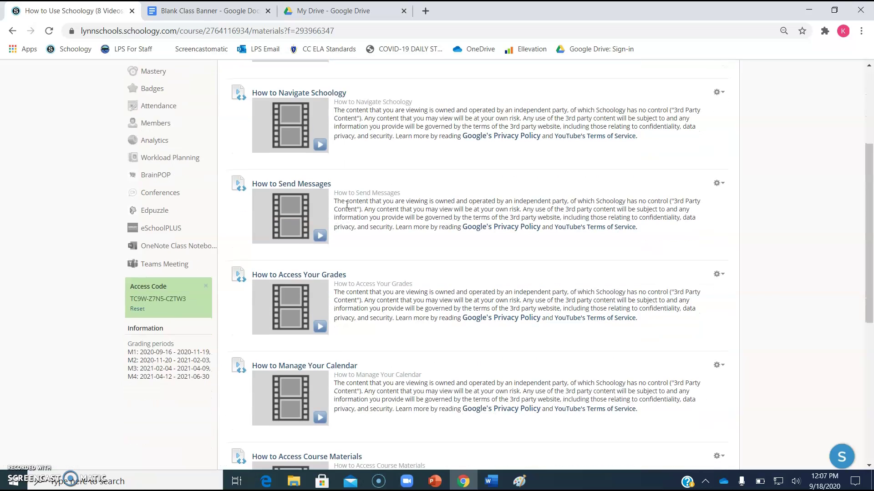
scroll(347, 205, "down", 5)
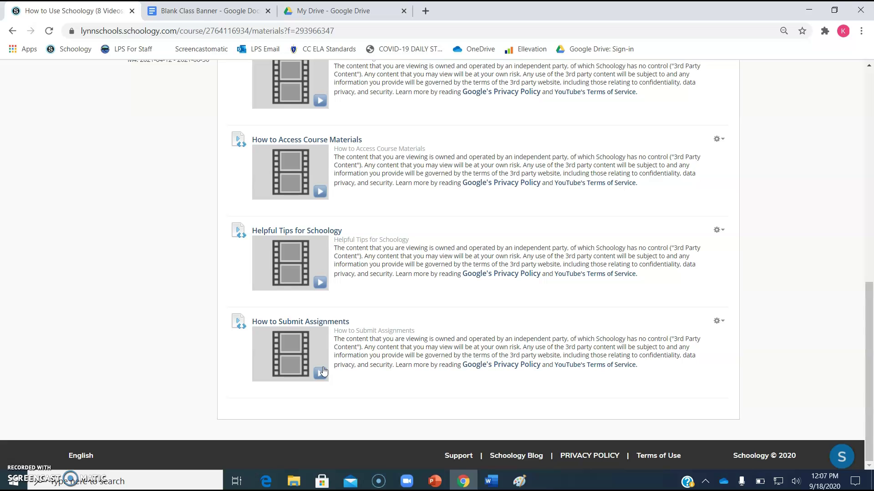
scroll(324, 372, "up", 1)
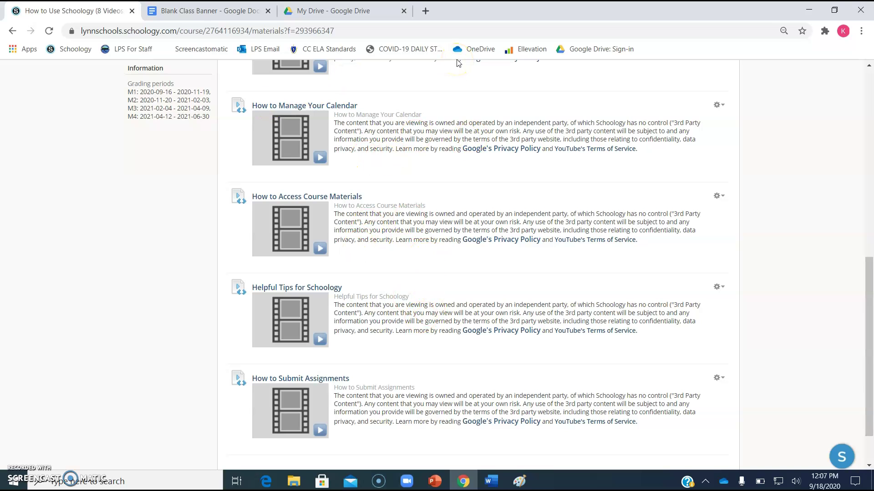
scroll(478, 332, "down", 1)
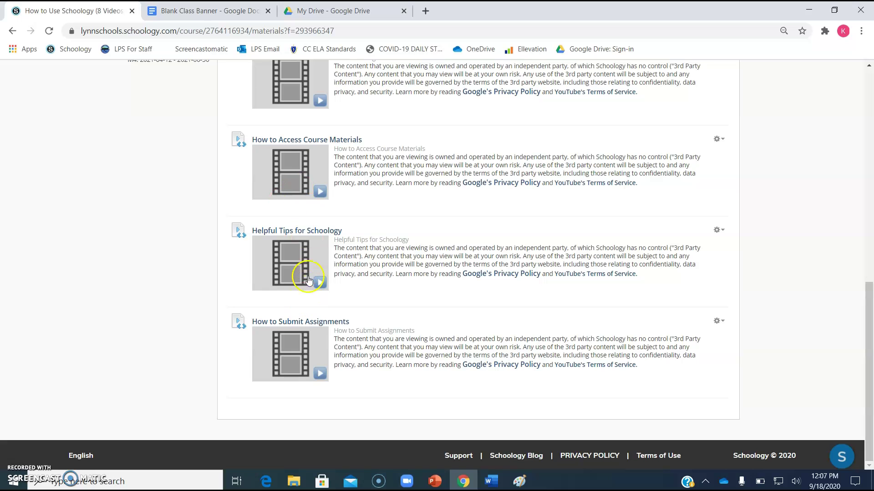
scroll(305, 172, "up", 4)
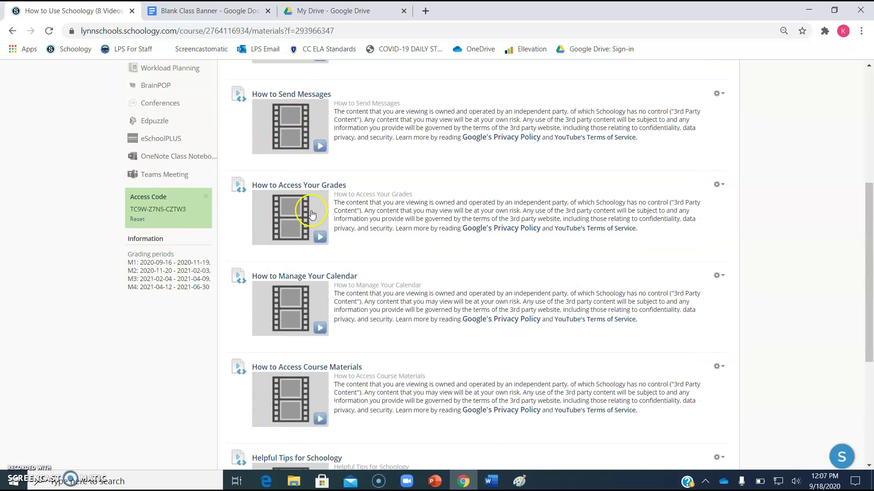
scroll(313, 168, "up", 1)
scroll(399, 152, "up", 3)
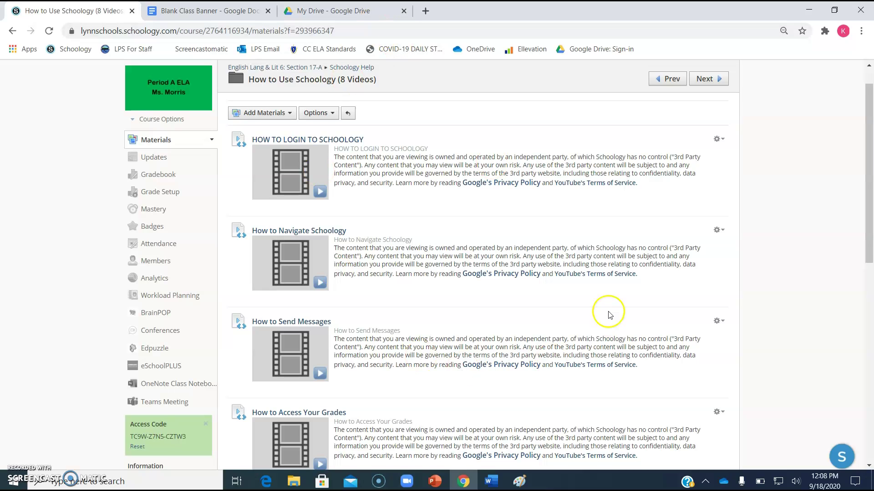
Step: Go back to the Schoology Help folder and open the Spanish folder cómo usar Schoology (8 videos)
scroll(608, 312, "up", 1)
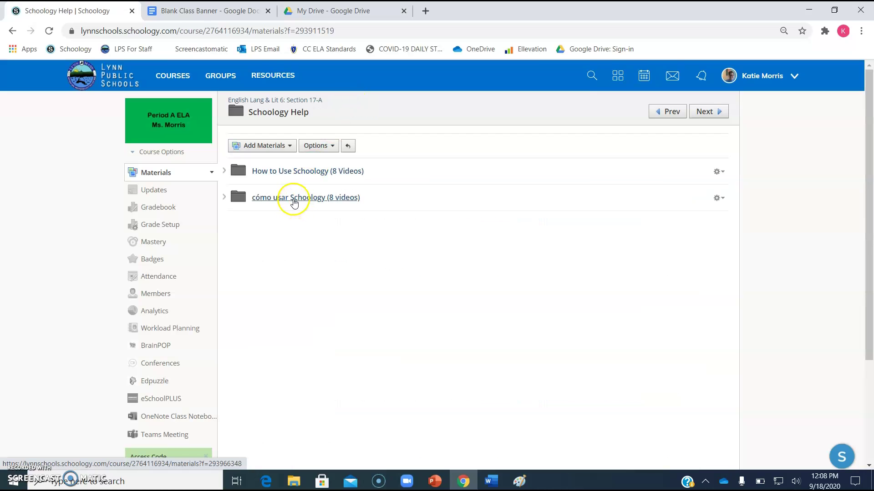
left_click(294, 201)
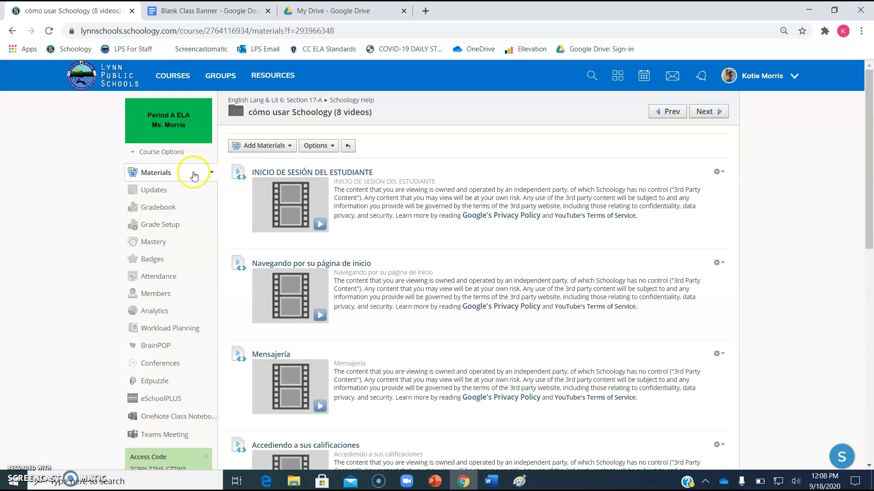
Step: Return to the course materials page and open the Class Resources folder through the Resources banner button
left_click(164, 173)
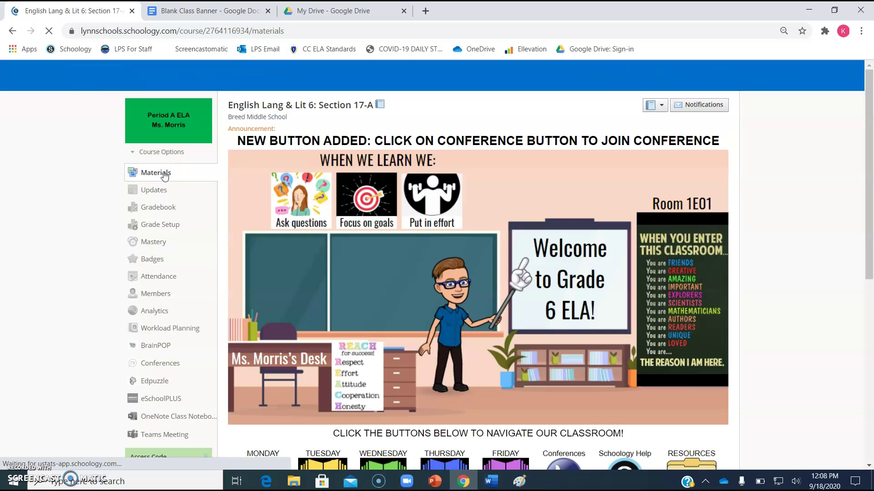
scroll(686, 271, "down", 3)
left_click(712, 368)
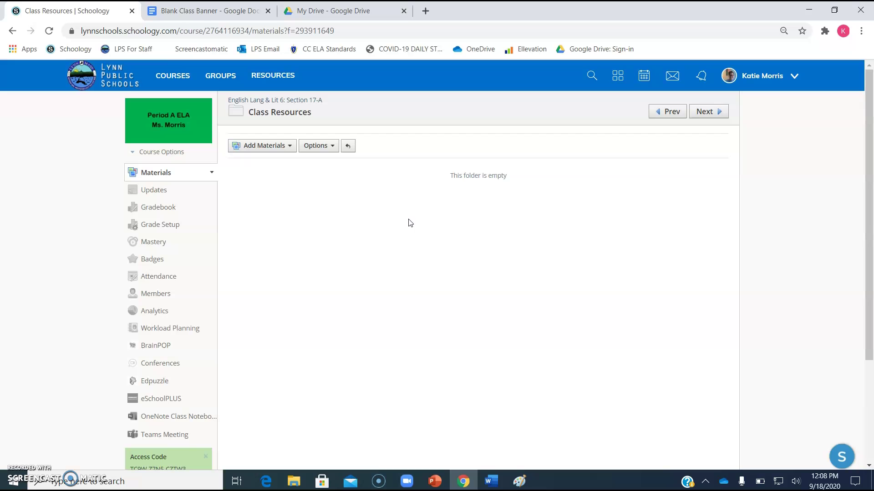
Step: Open the Updates page of the Section 17-A course and examine the banner update in the feed against the announcement above it
left_click(293, 244)
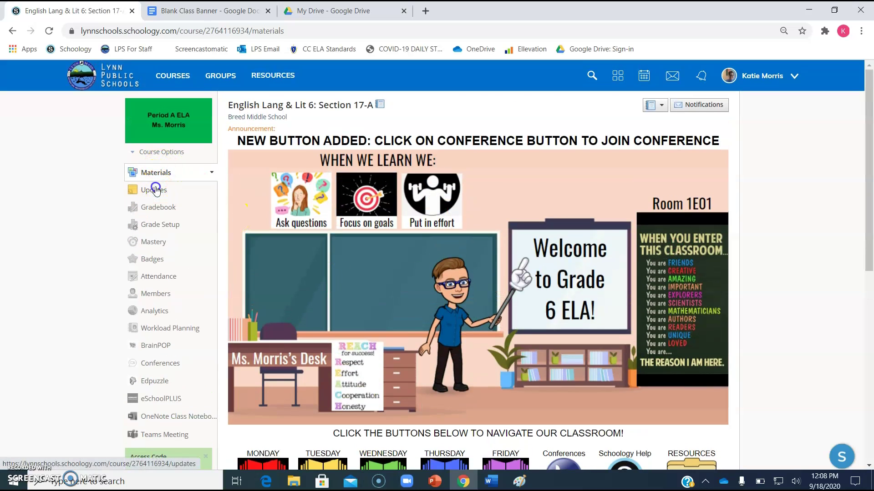
left_click(154, 188)
scroll(337, 159, "down", 8)
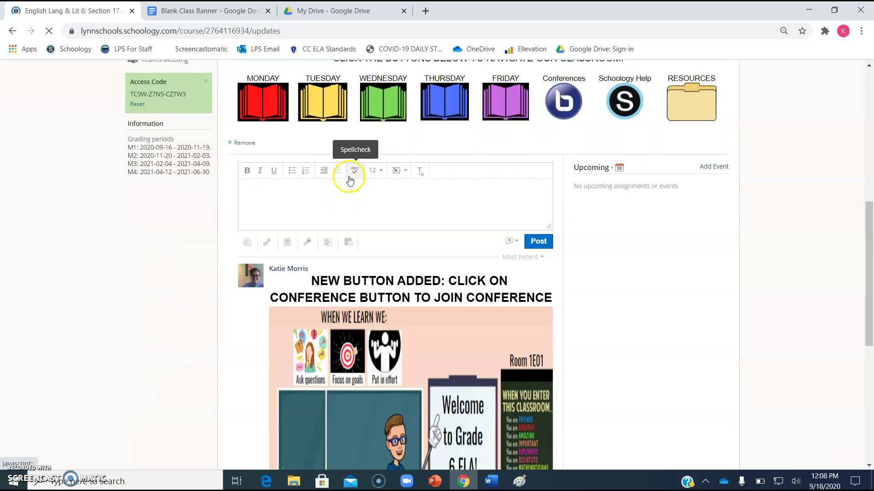
scroll(348, 169, "up", 5)
scroll(348, 165, "up", 3)
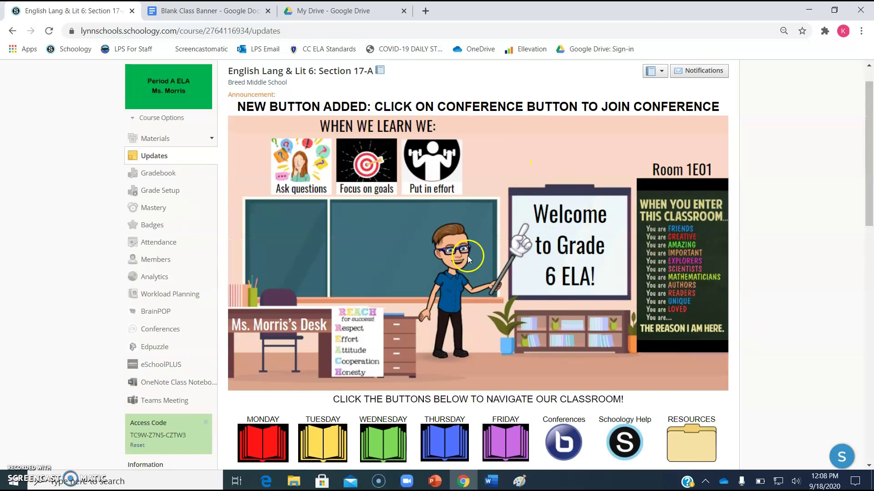
scroll(460, 256, "down", 10)
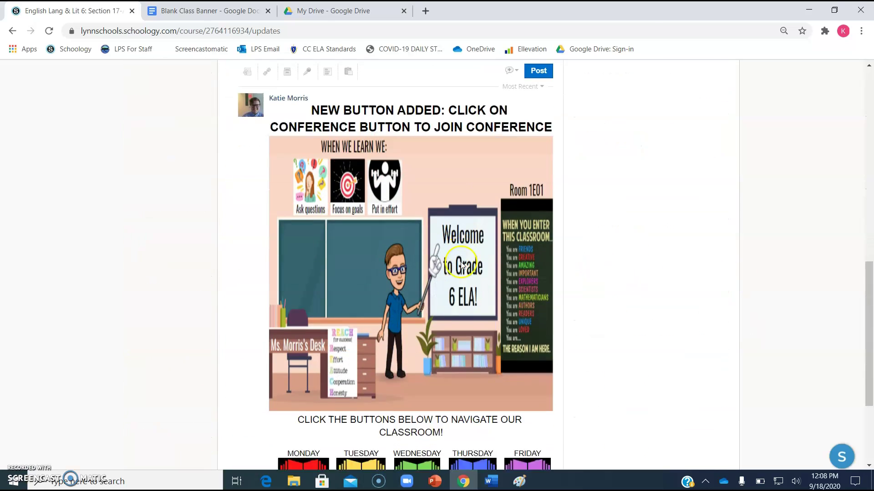
scroll(482, 364, "down", 1)
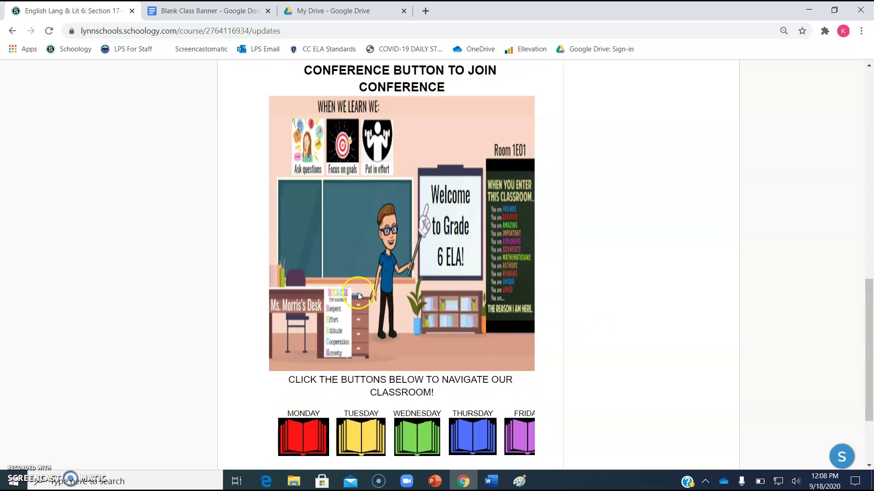
scroll(393, 334, "down", 2)
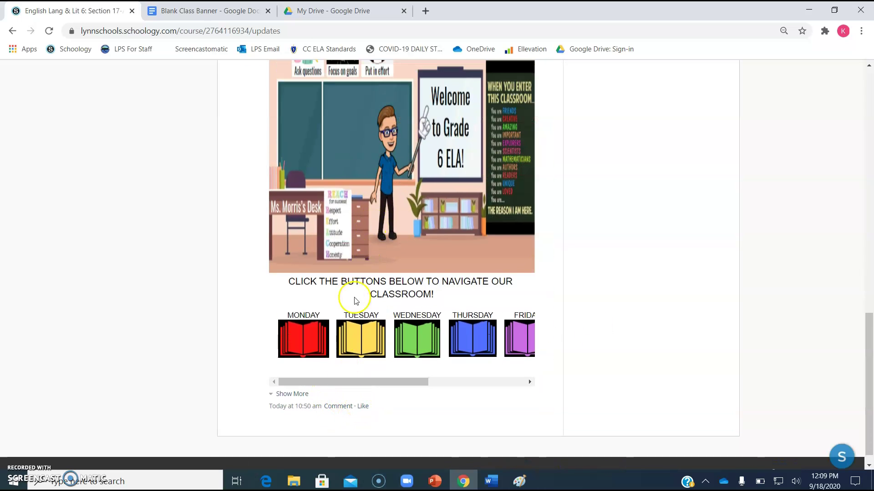
scroll(430, 300, "up", 10)
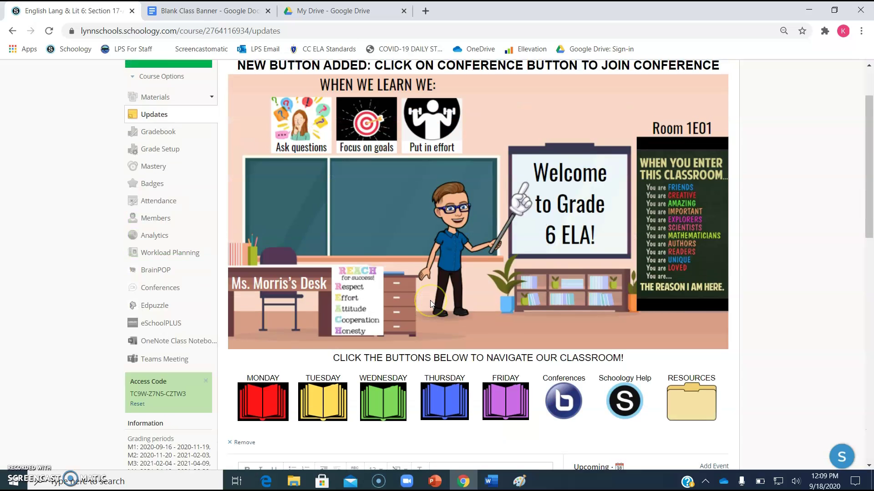
scroll(430, 301, "down", 1)
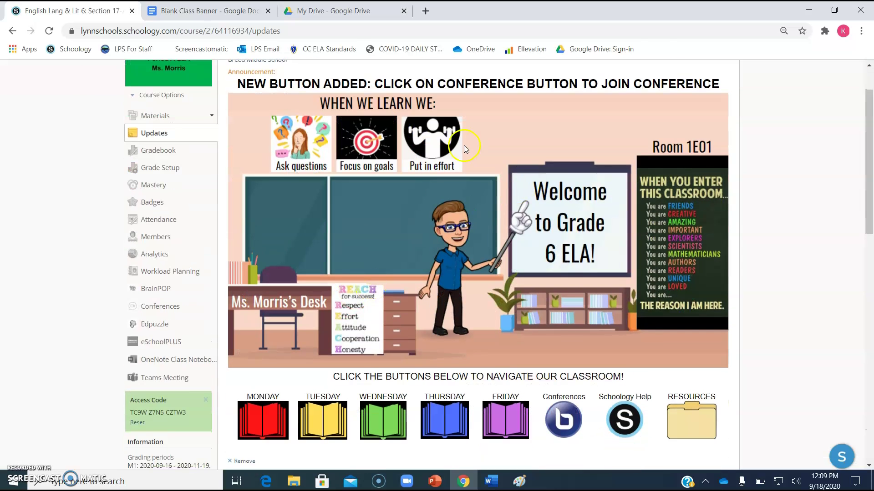
Step: Switch to the Period C ELA course (Section 19-C) and open its Monday 9/21/20 folder through the Monday banner button
left_click(135, 117)
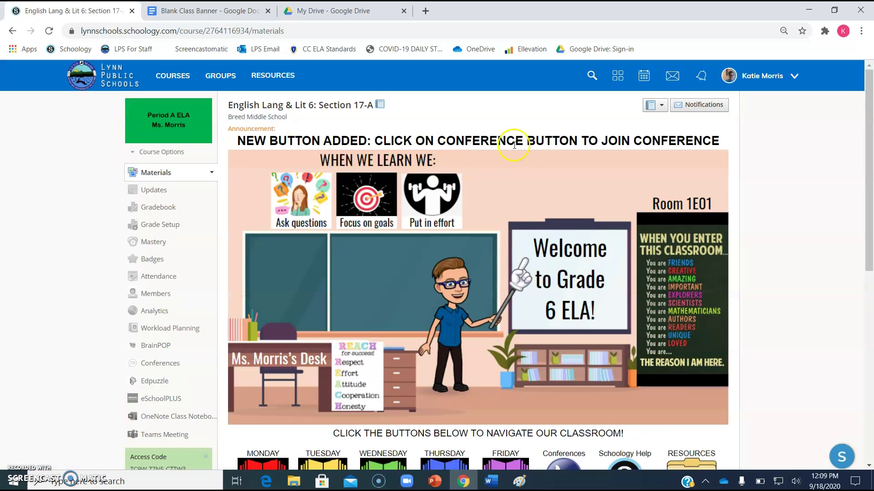
left_click(188, 81)
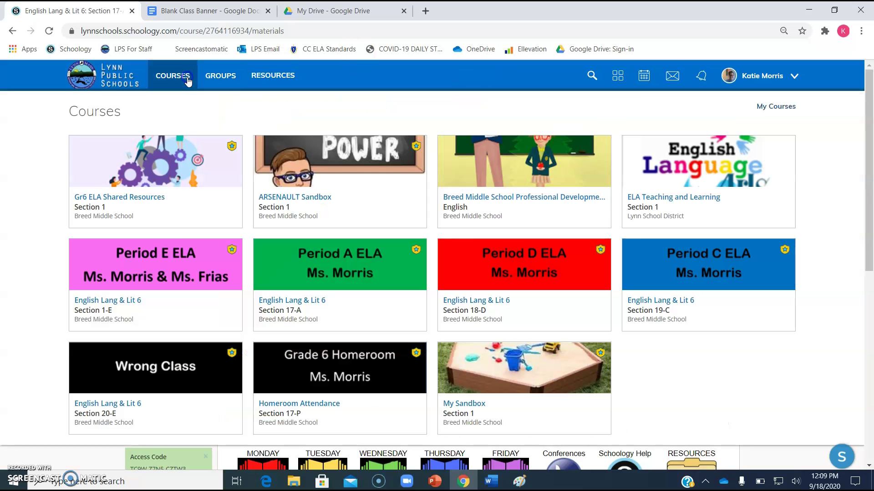
left_click(669, 275)
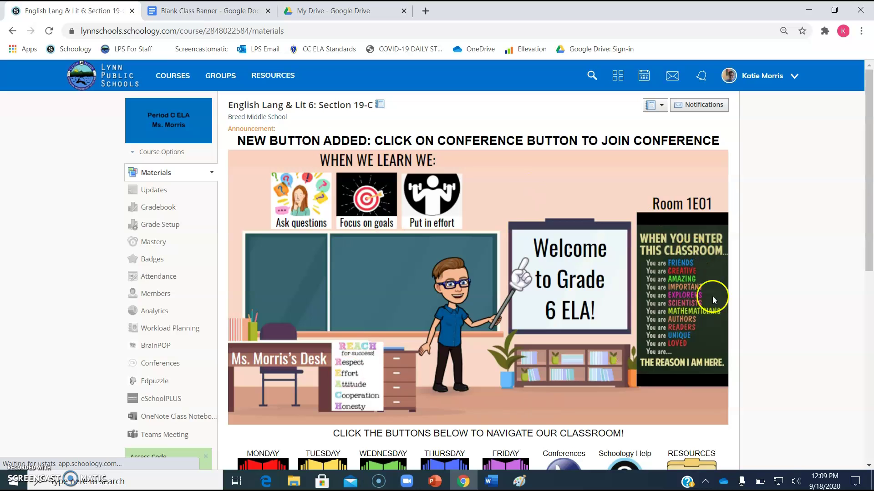
scroll(528, 348, "down", 1)
left_click(266, 427)
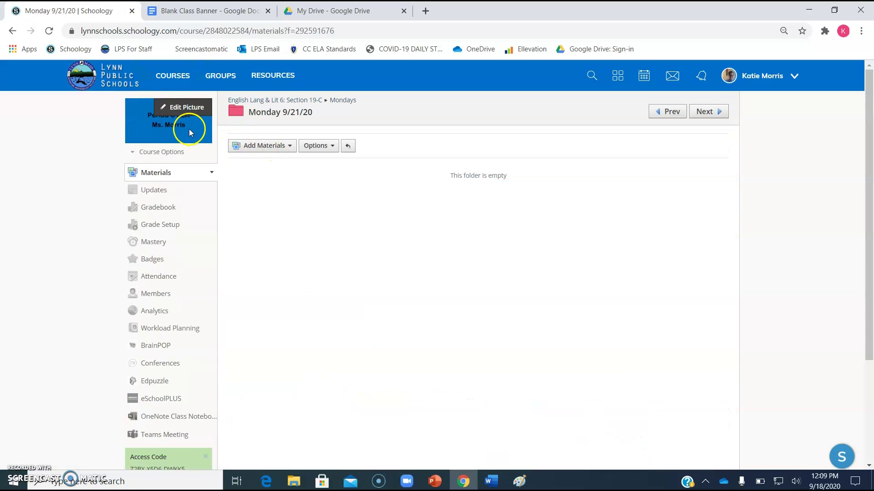
Step: Switch to the Period E ELA course (Section 1-E) and open its Monday 9/21/20 folder through the Monday banner button
left_click(166, 178)
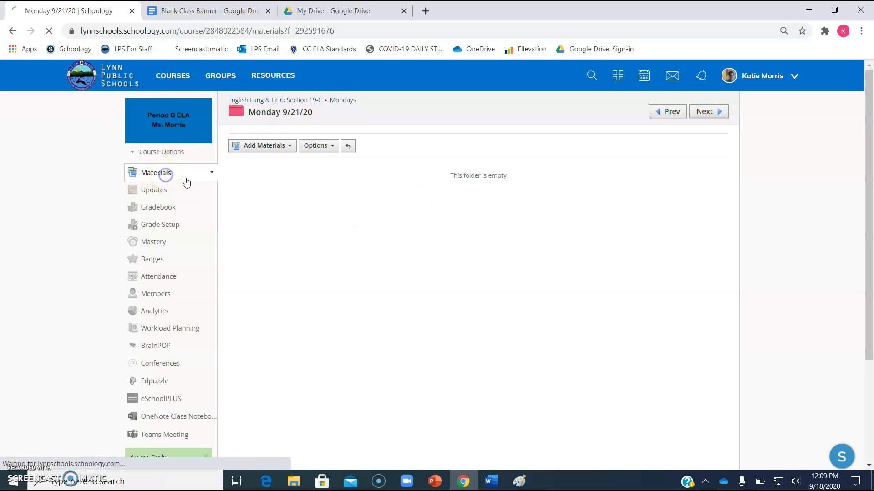
scroll(599, 277, "down", 4)
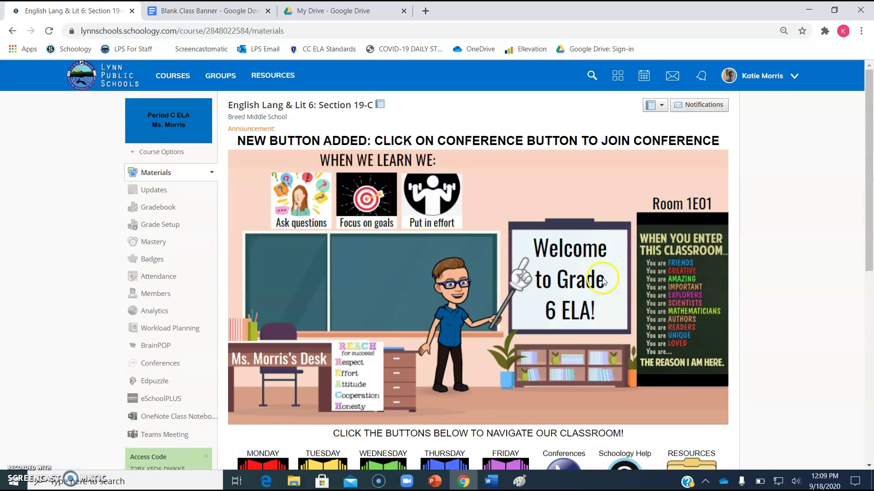
left_click(168, 76)
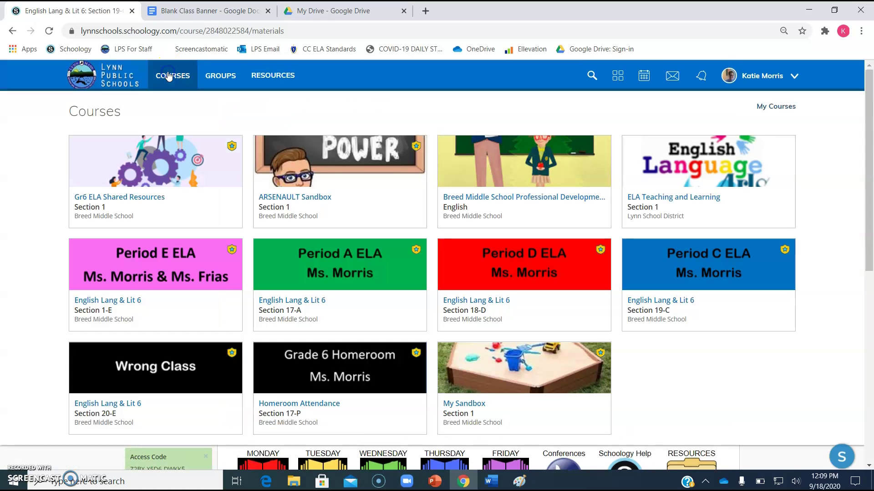
left_click(145, 269)
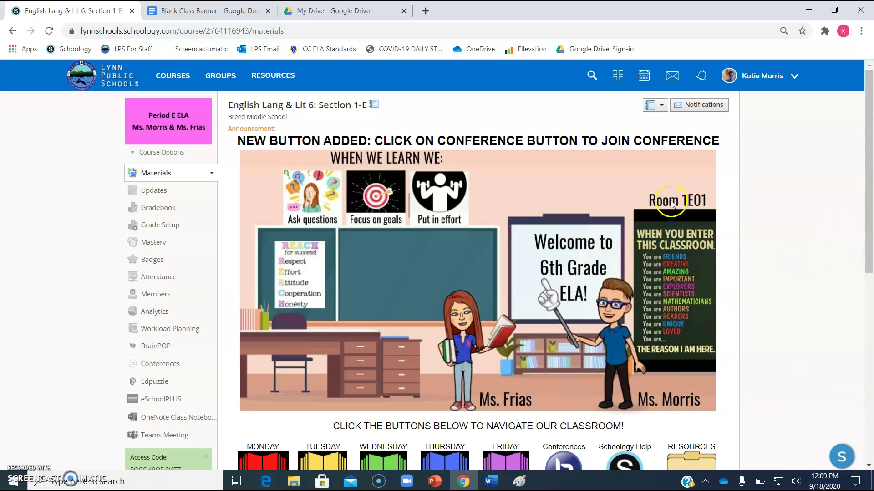
scroll(341, 220, "down", 3)
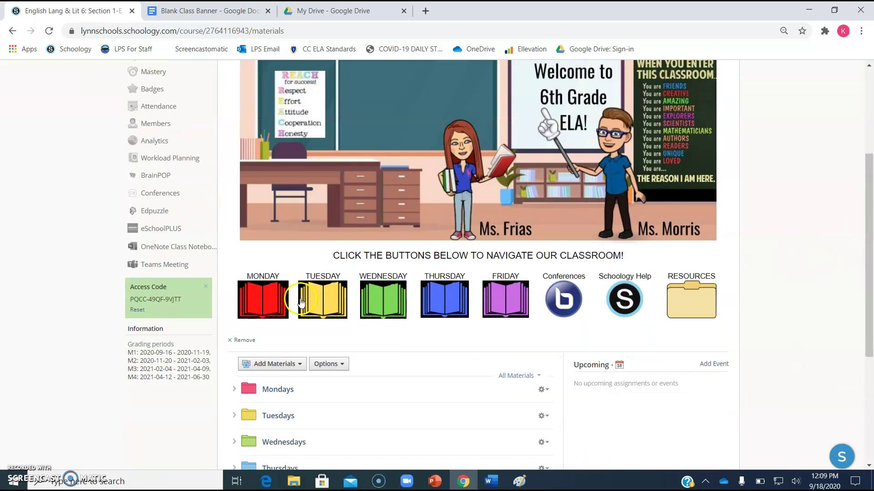
left_click(255, 314)
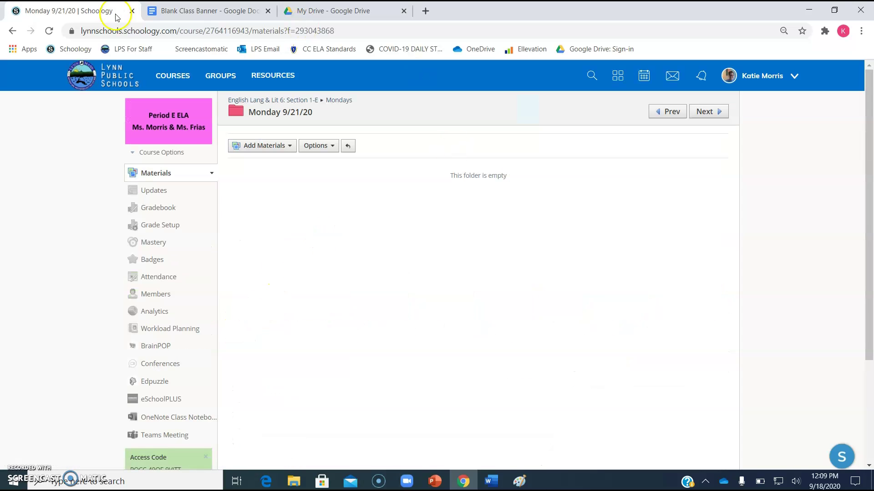
Step: View the Period E course's Conferences page through the Conferences banner button and return to the course materials page
left_click(13, 31)
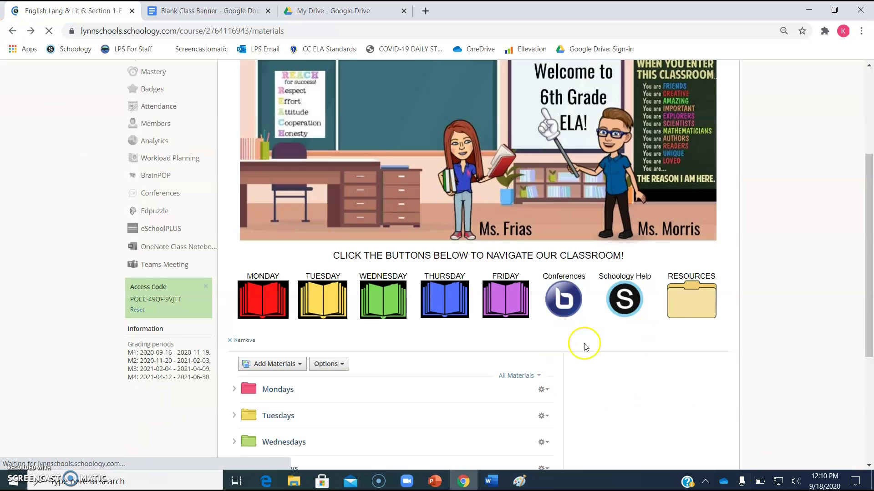
left_click(560, 306)
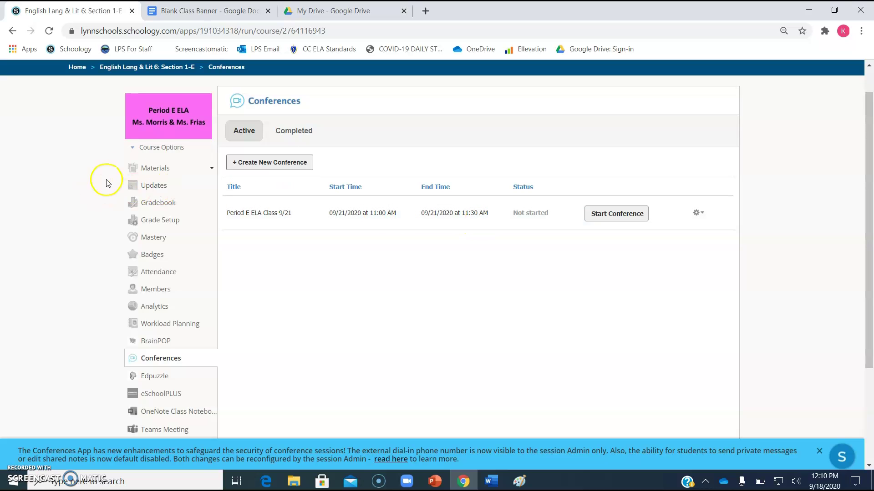
left_click(162, 166)
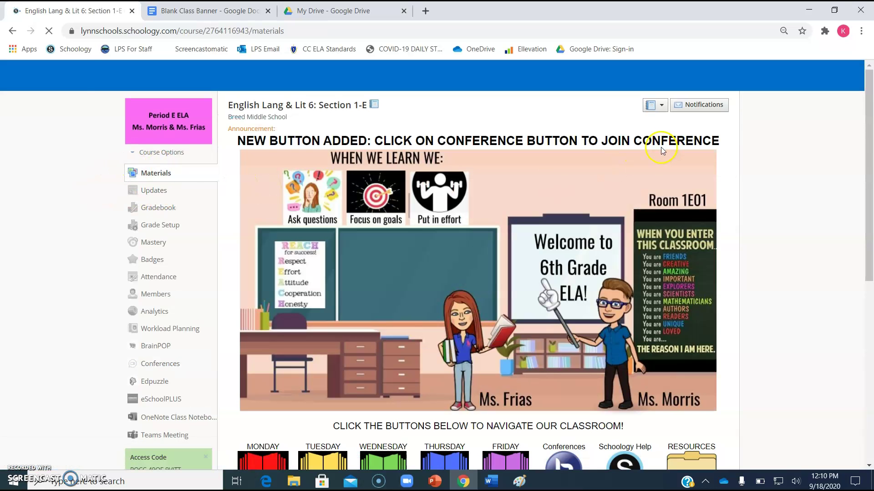